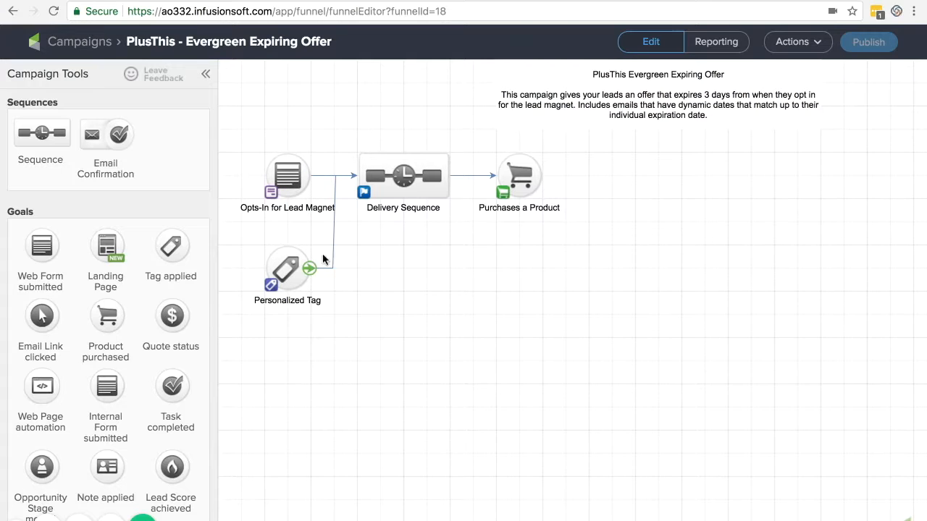
Review the Opts-In for Lead Magnet web form's name field settings, thank-you page and form settings
double_click(286, 181)
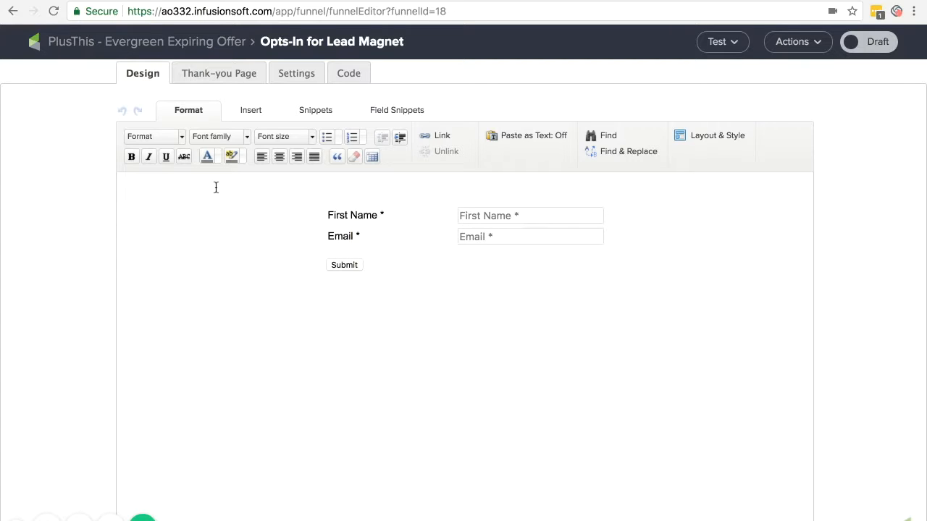
double_click(348, 217)
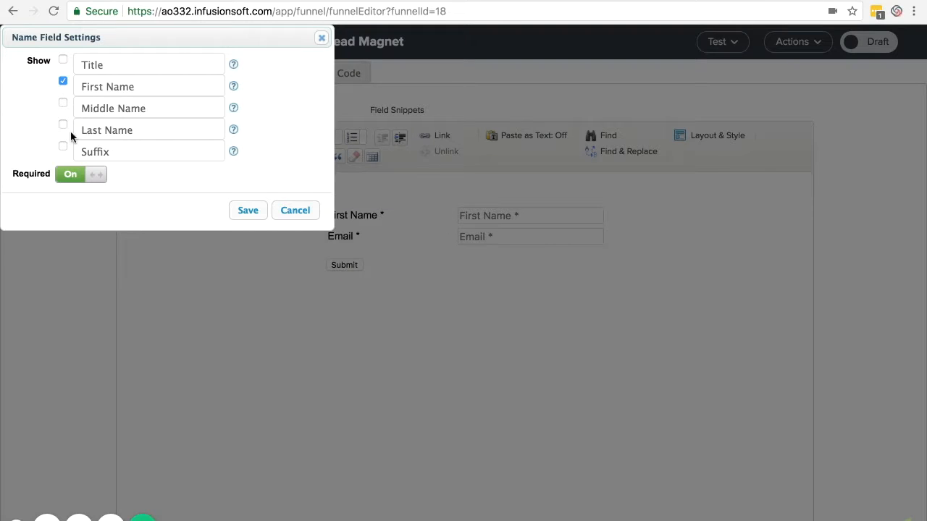
left_click(293, 210)
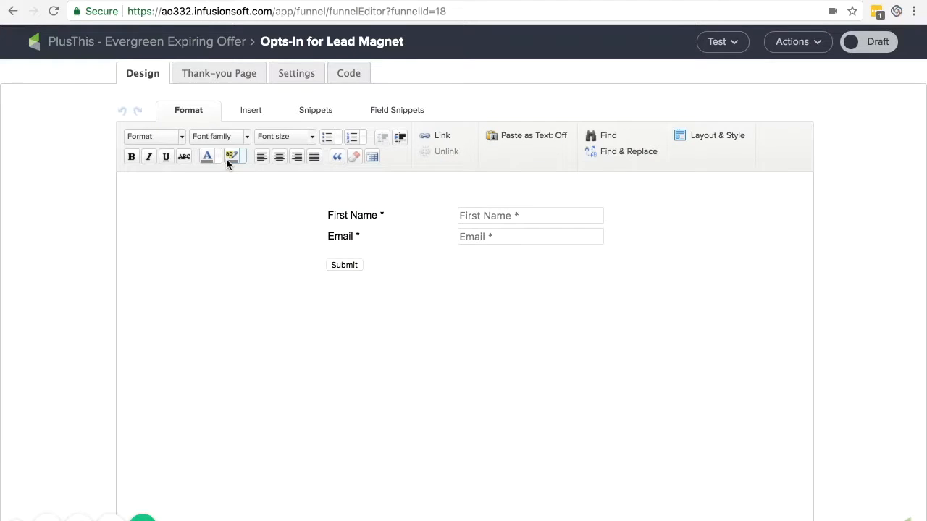
left_click(221, 76)
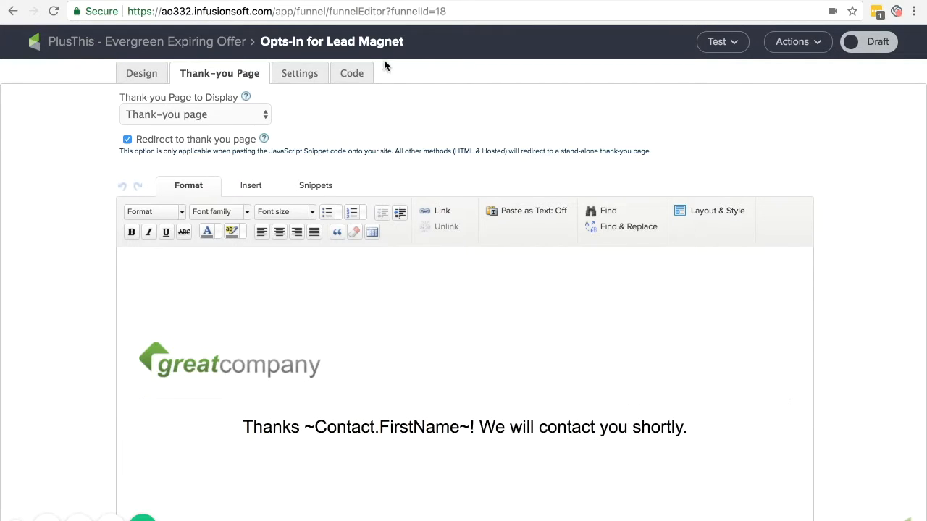
left_click(295, 76)
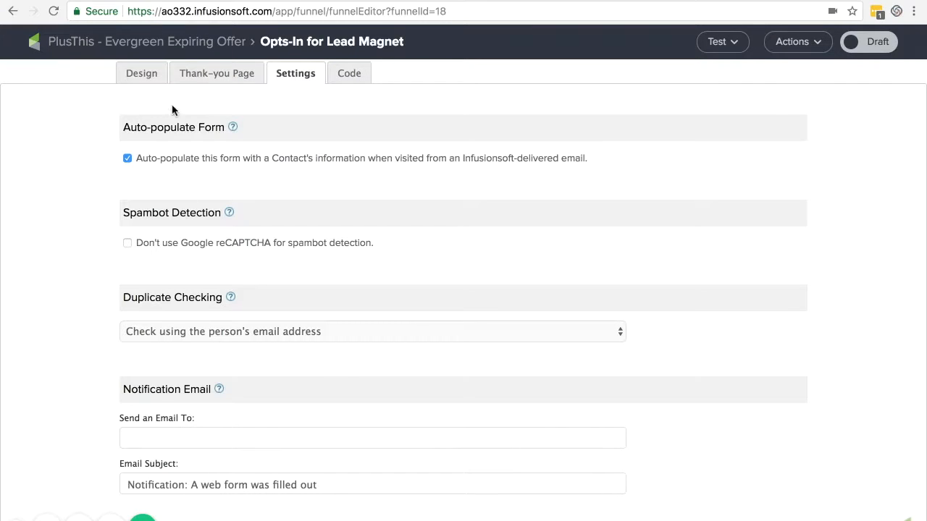
left_click(70, 45)
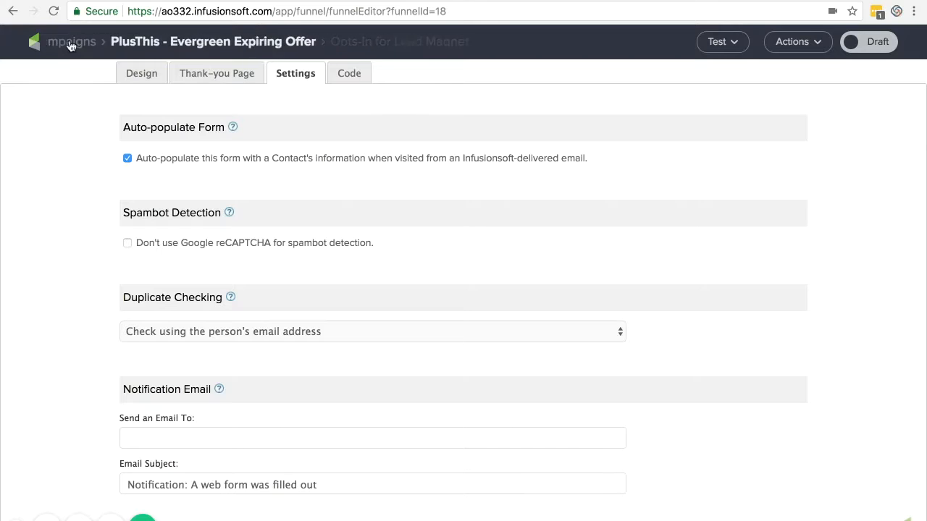
Check the tag configuration of the Personalized Tag goal without changing it
mouse_move(290, 269)
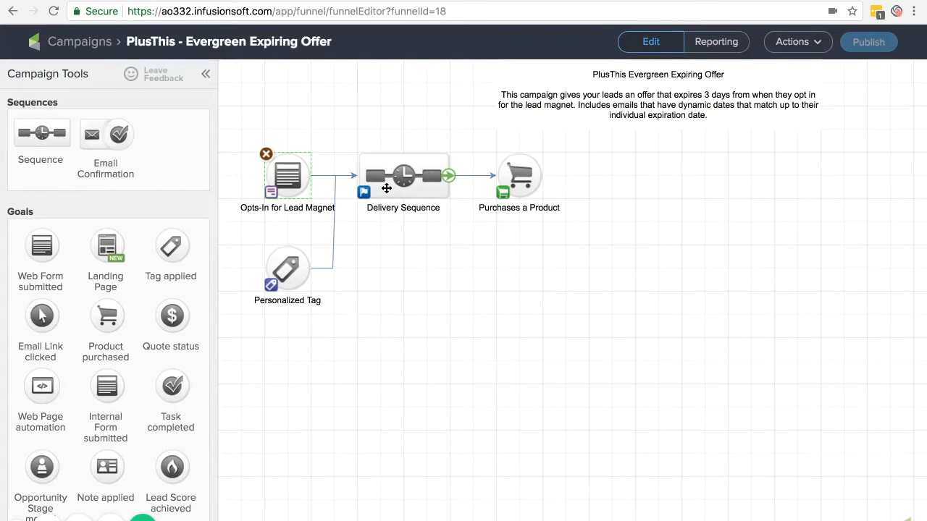
double_click(287, 272)
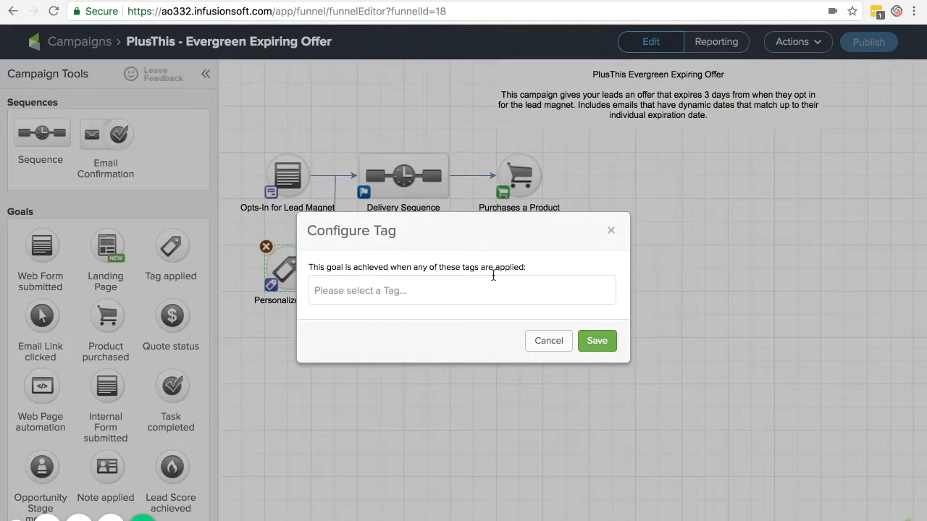
left_click(609, 233)
Open the Delivery Sequence and examine the POST URL and name/value pairs of the PlusThis What's the Date step
double_click(407, 177)
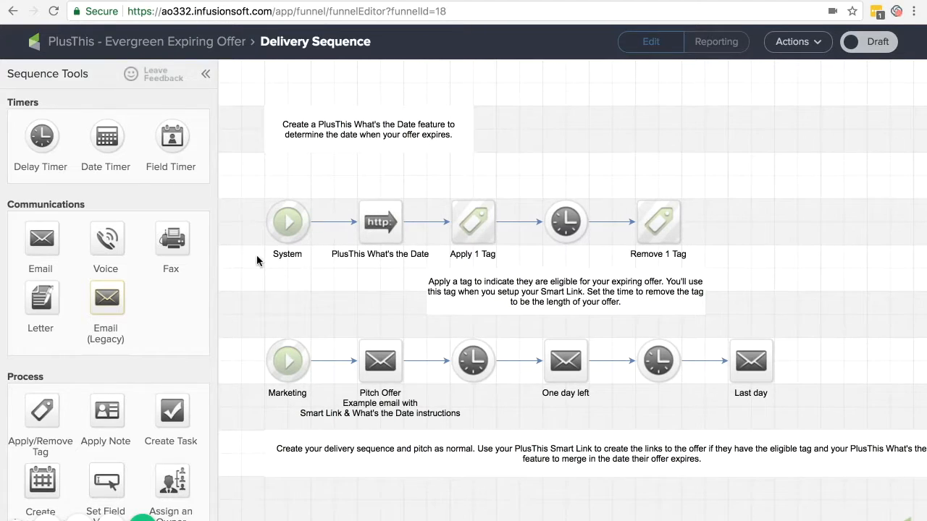
double_click(386, 222)
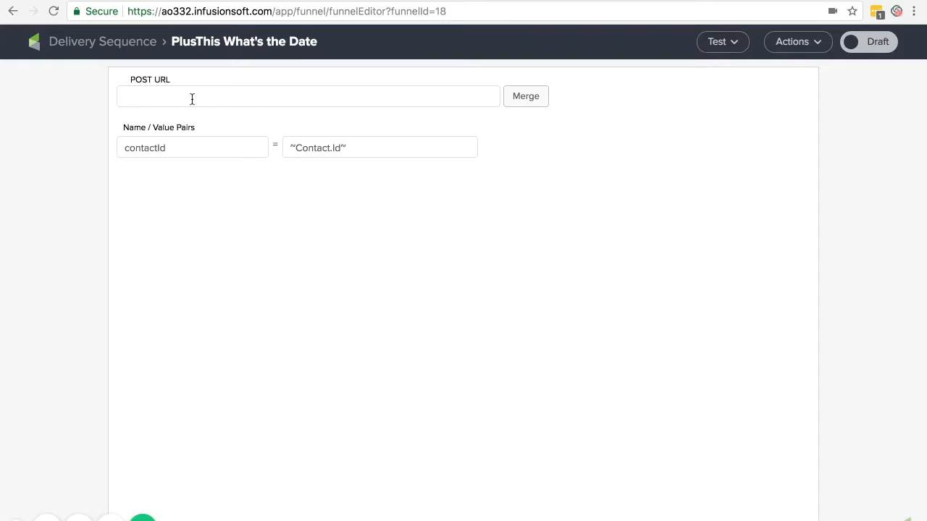
left_click(105, 41)
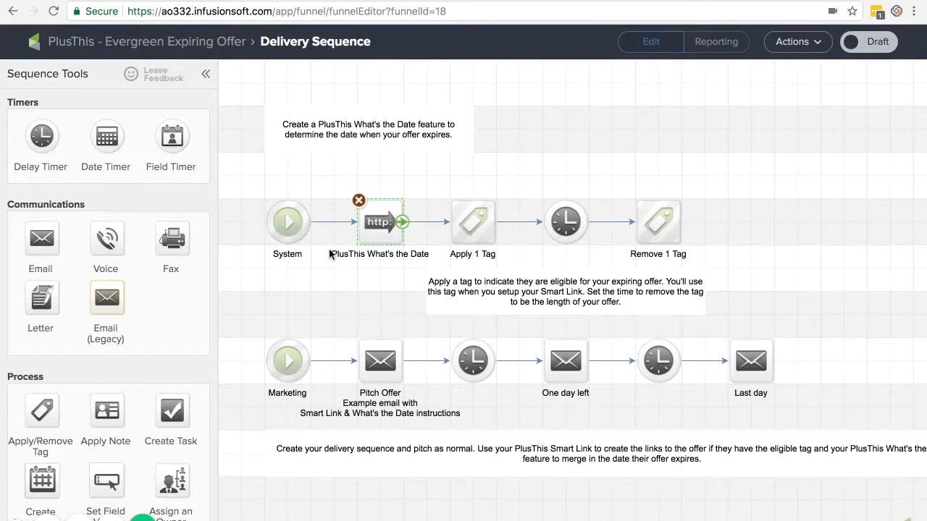
Inspect the settings of the System row's apply-tag step, delay timer and remove-tag step
double_click(475, 227)
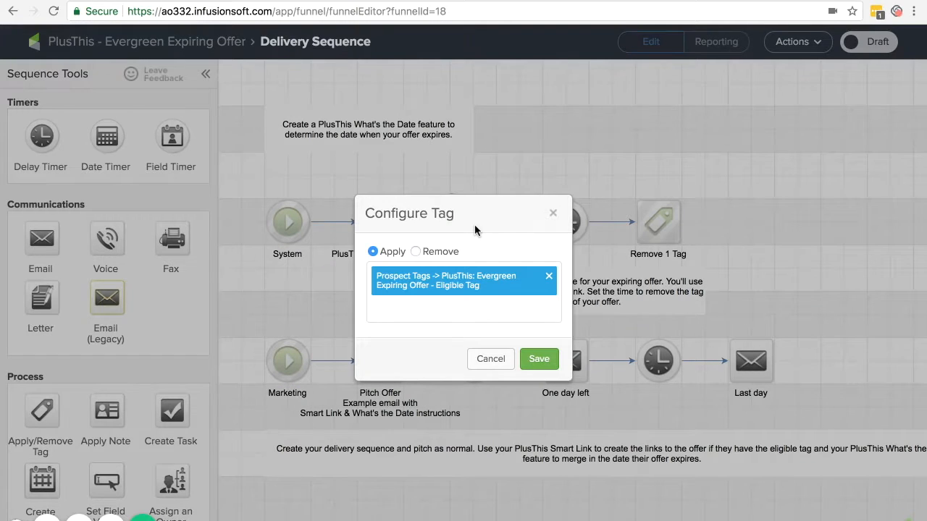
left_click(552, 215)
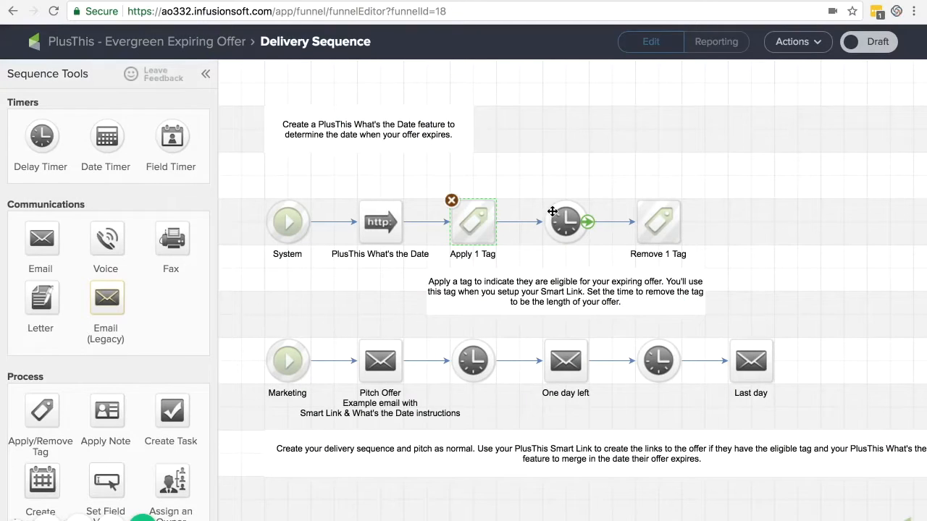
double_click(563, 221)
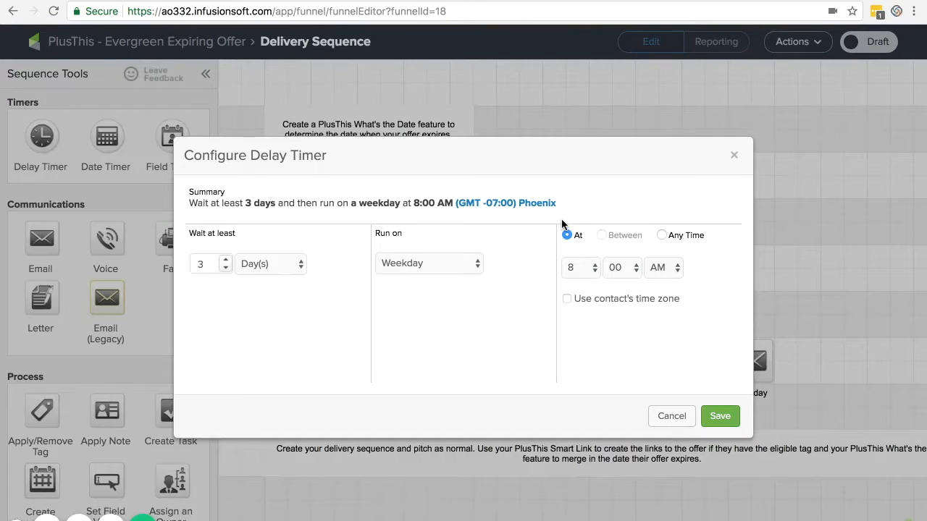
left_click(737, 158)
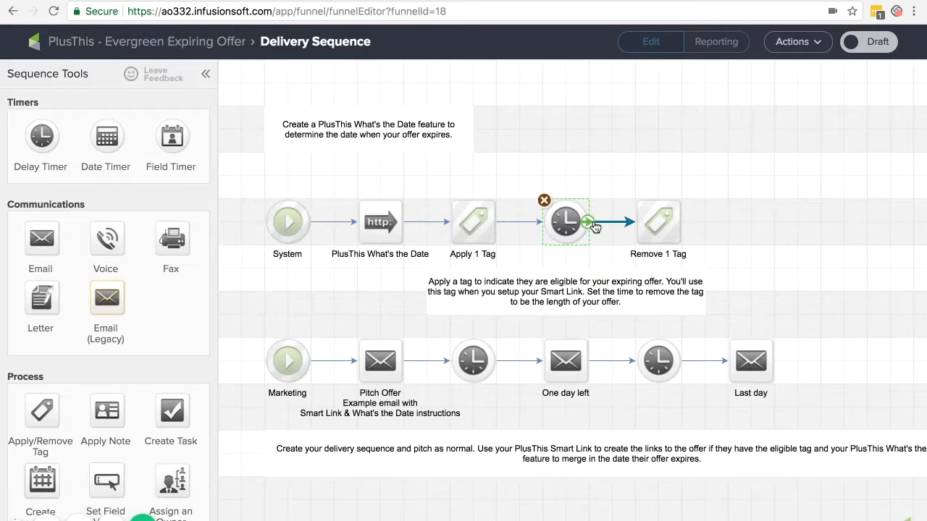
double_click(661, 228)
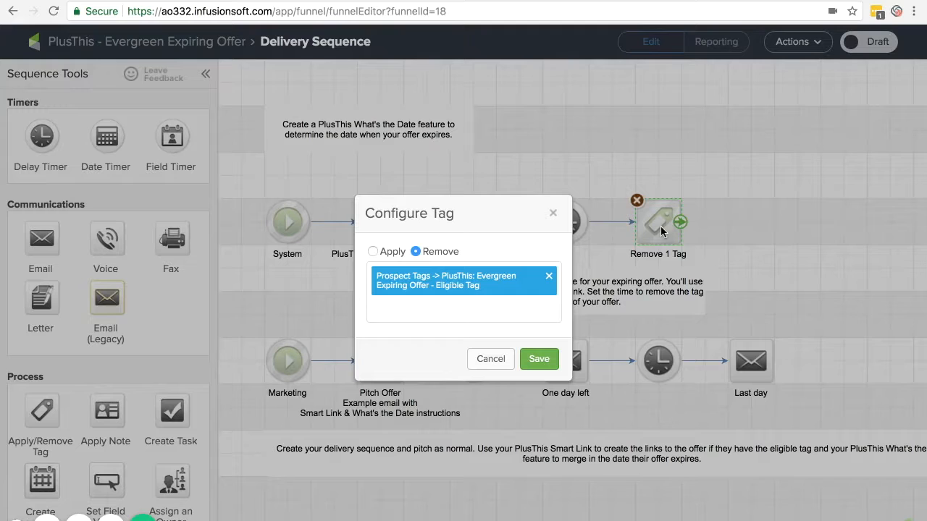
left_click(553, 215)
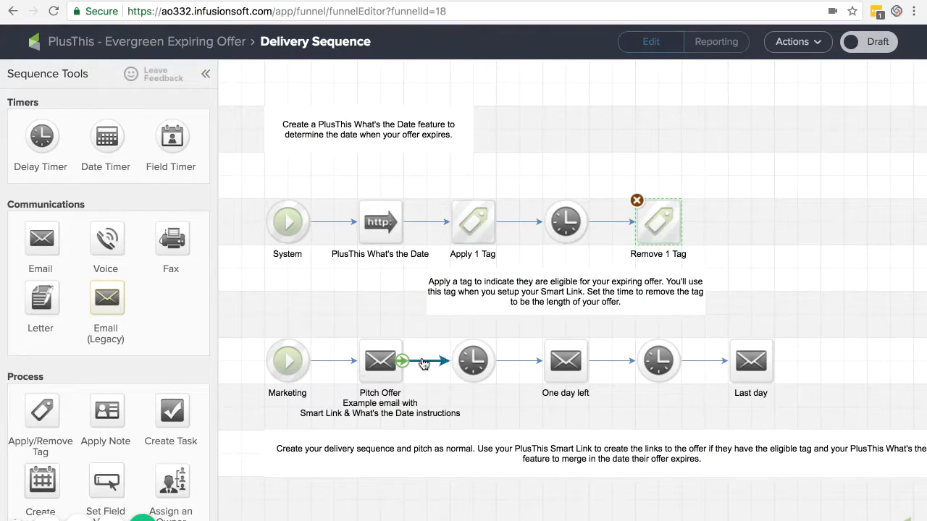
Examine the Pitch Offer email's countdown timer image URL and the contents of the One day left email
double_click(380, 362)
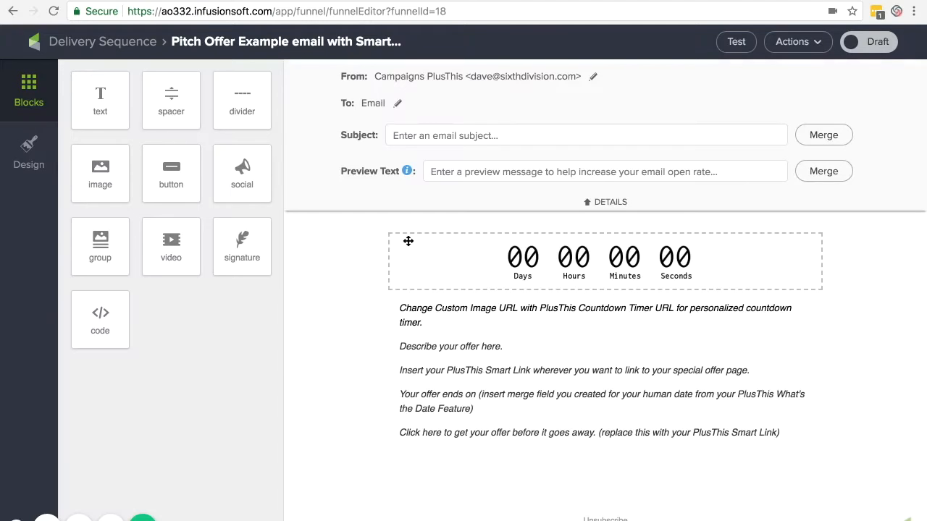
left_click(541, 259)
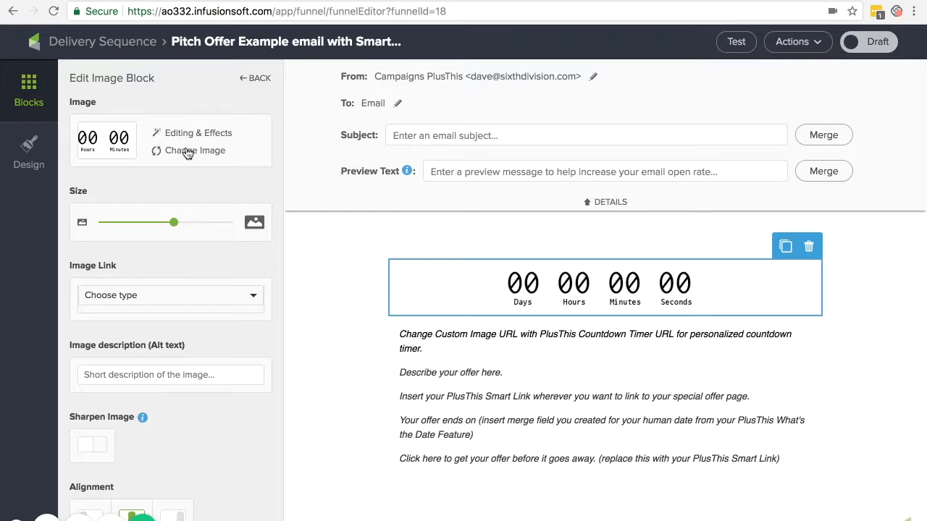
left_click(187, 153)
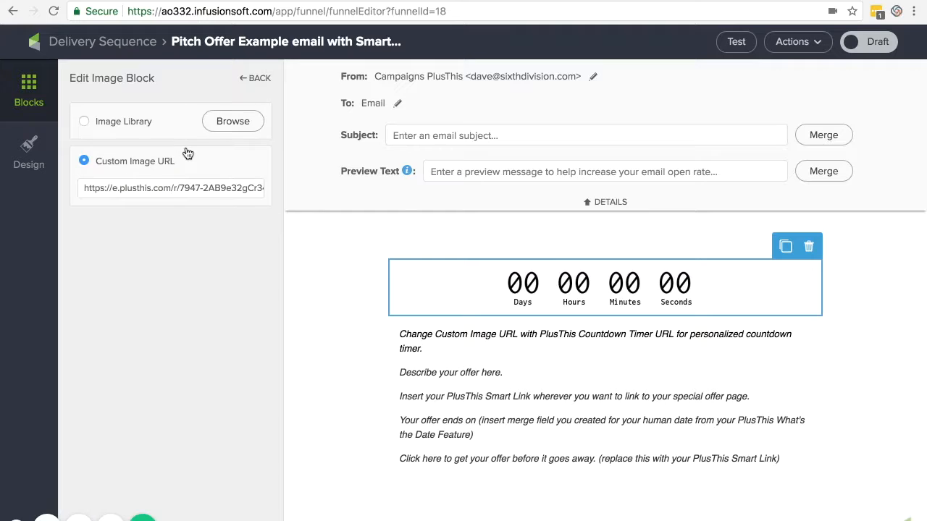
double_click(153, 186)
left_click(396, 310)
left_click(259, 79)
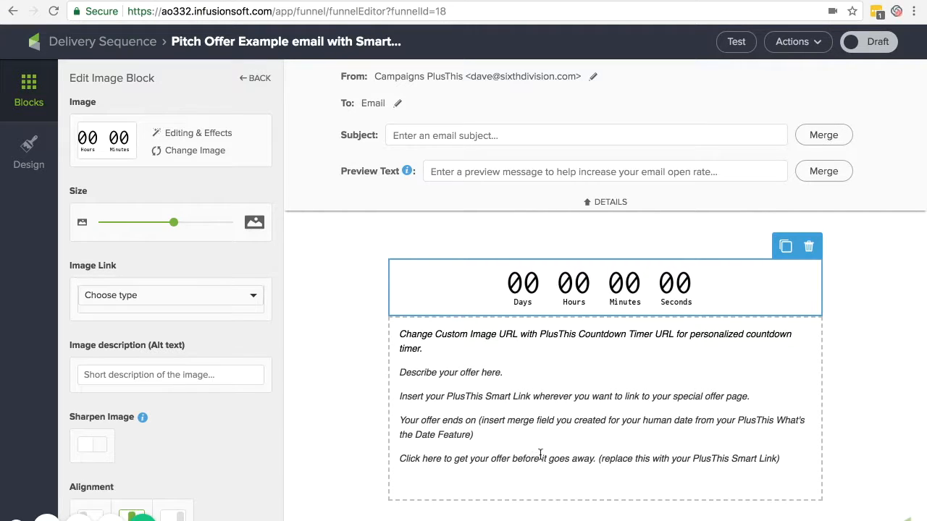
left_click(75, 42)
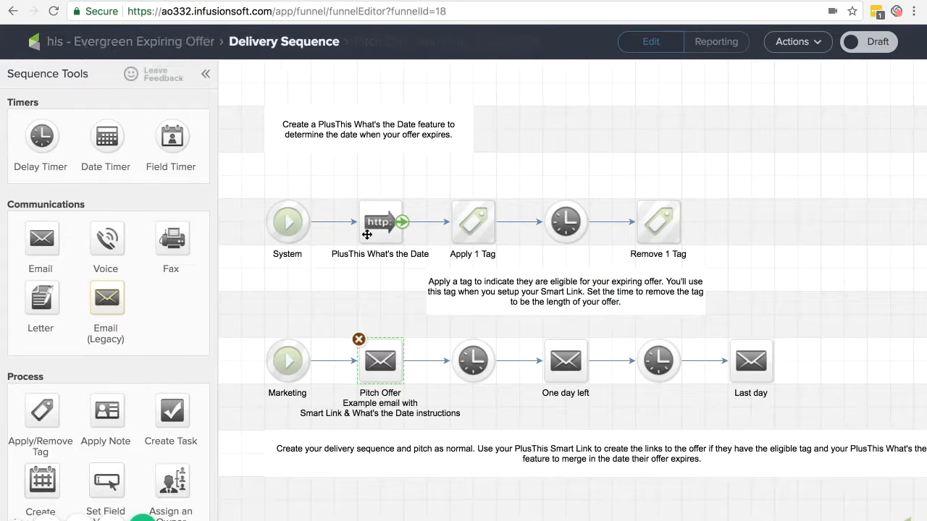
double_click(566, 362)
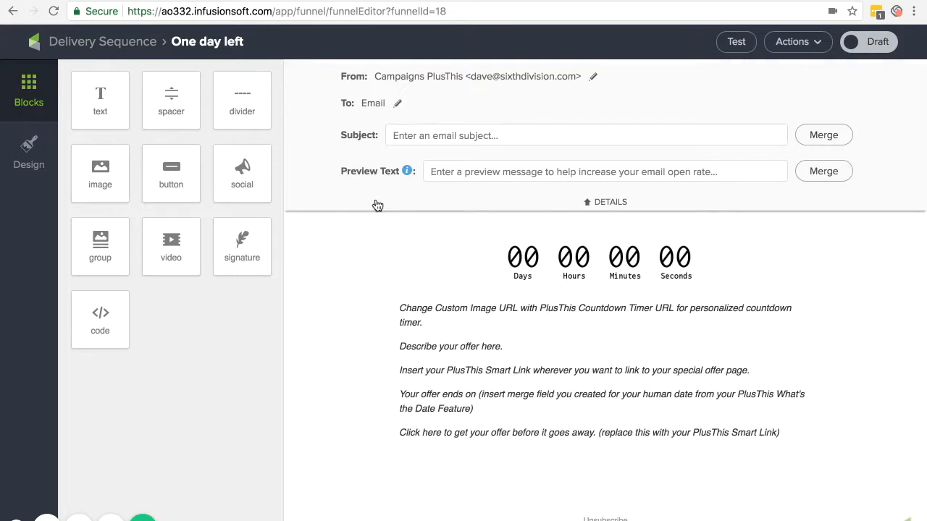
left_click(98, 44)
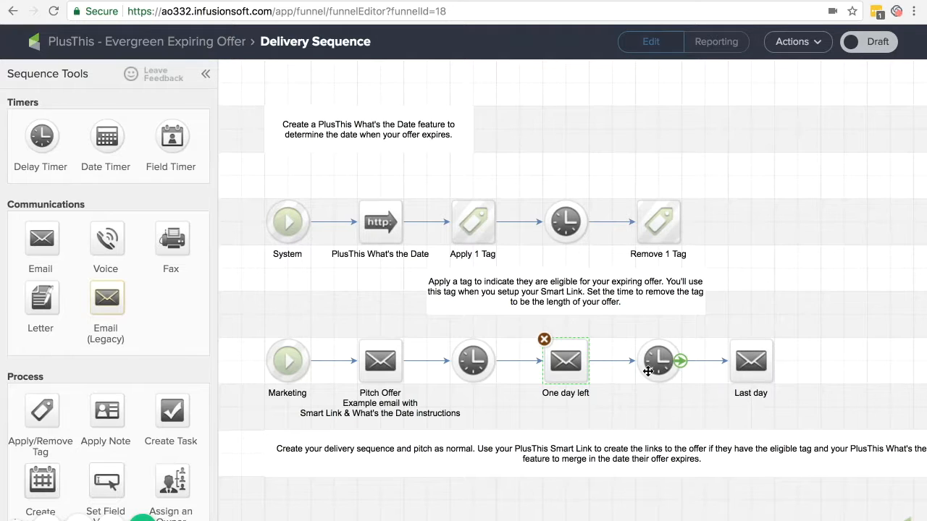
Set the delay timer between the Pitch Offer and One day left emails to wait at least 1 day, and save it
double_click(474, 360)
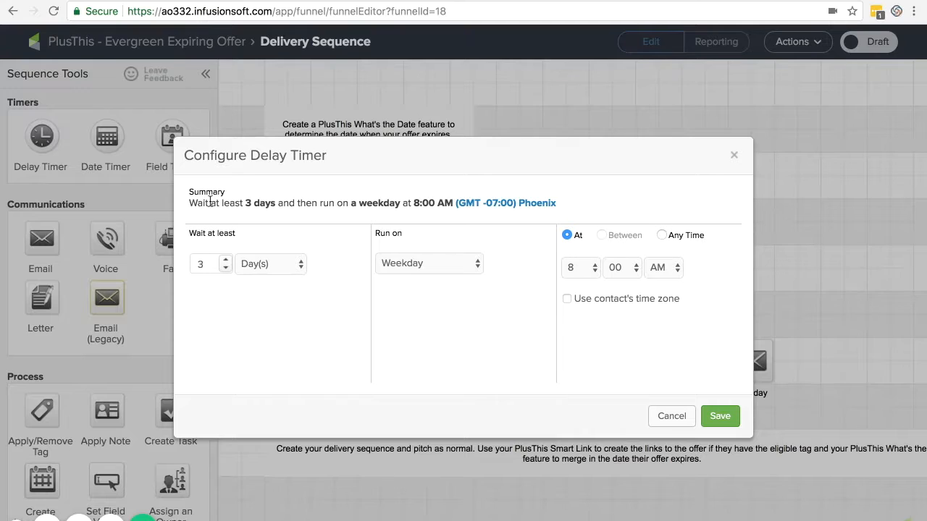
left_click(226, 267)
left_click(226, 267)
left_click(226, 260)
left_click(226, 261)
left_click(226, 267)
left_click(226, 267)
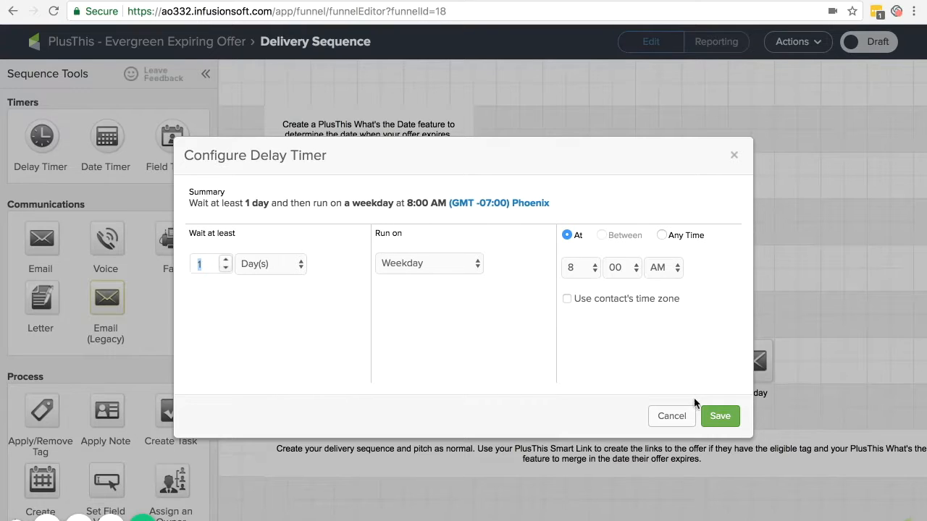
left_click(718, 417)
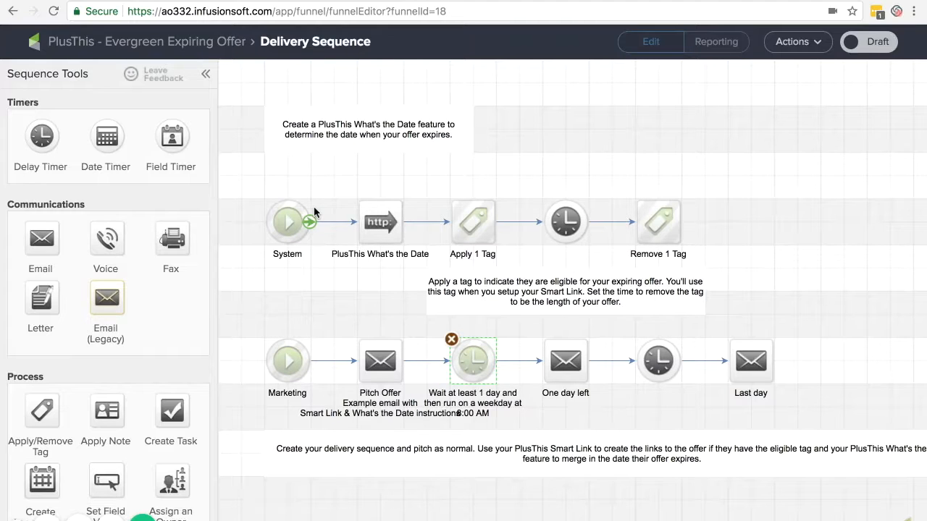
Return to the campaign canvas and check the purchase options of the Purchases a Product goal
left_click(210, 45)
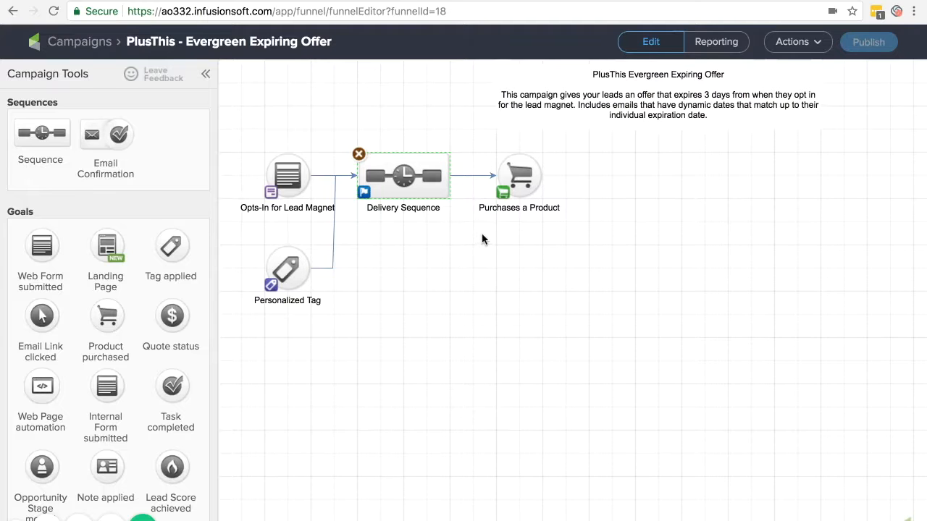
left_click(524, 181)
double_click(525, 181)
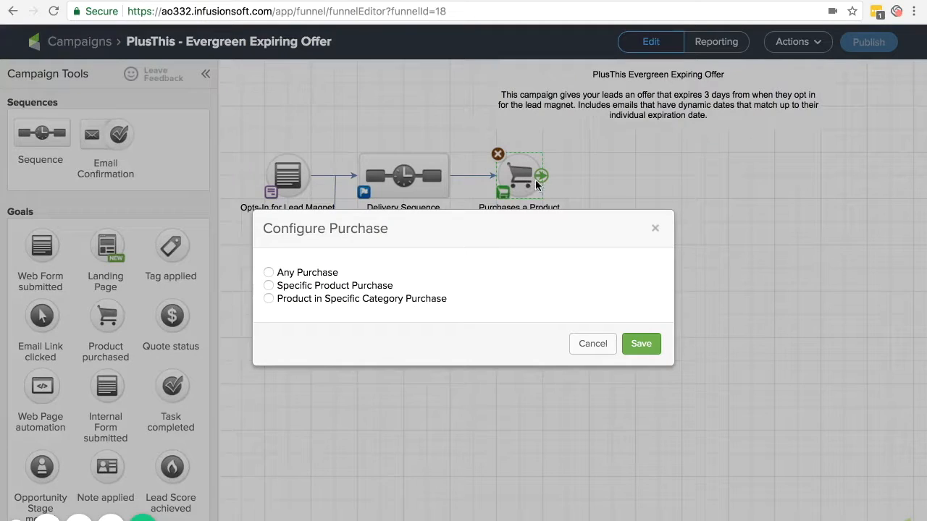
left_click(656, 227)
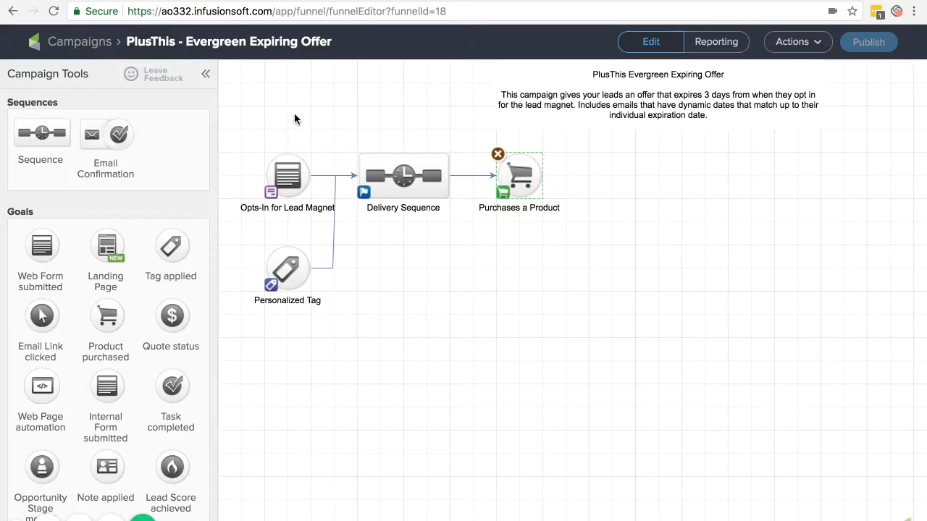